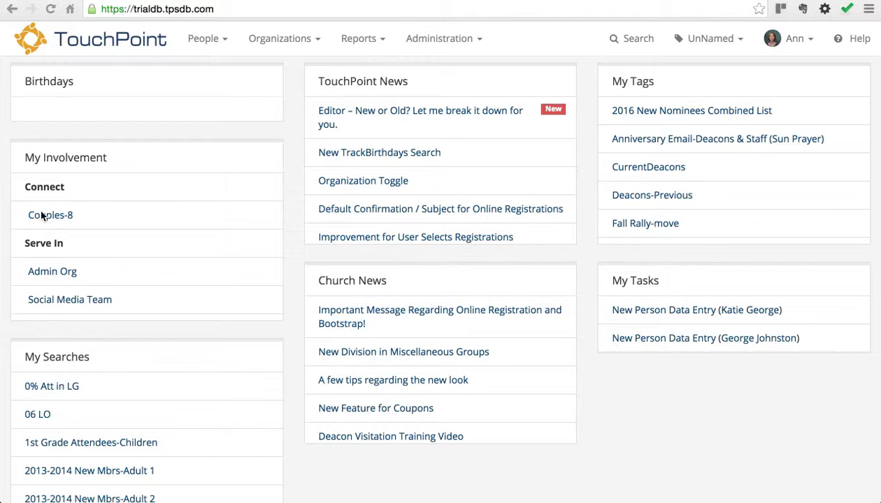
- Open the Couples-8 organization page and review its 43-member People list
{"action": "left_click", "coordinate": [50, 216]}
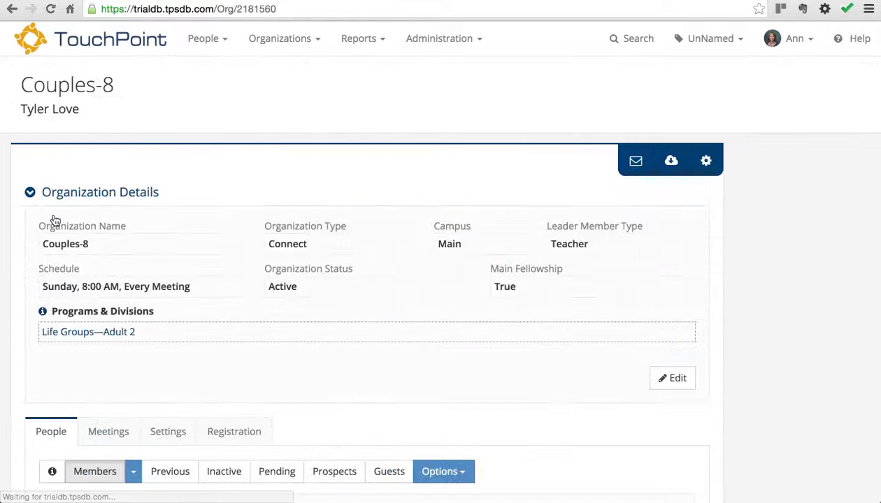
{"action": "scroll", "coordinate": [196, 301], "scroll_direction": "down", "scroll_amount": 4}
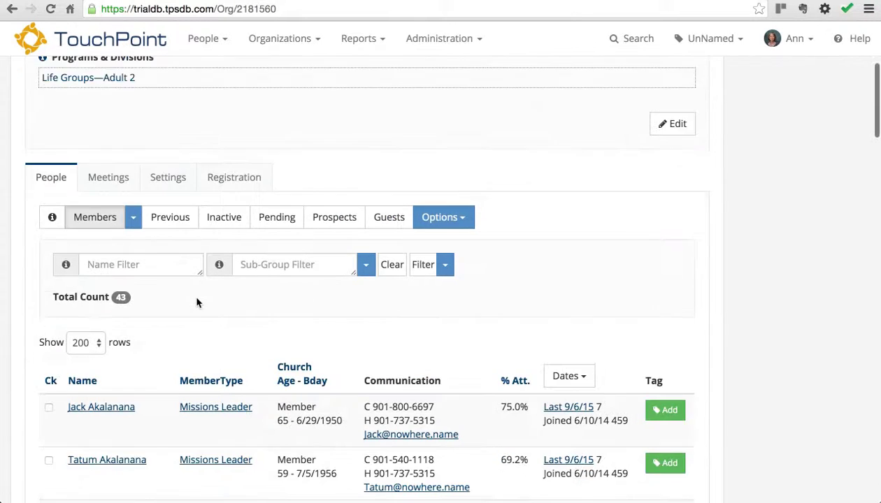
{"action": "scroll", "coordinate": [196, 302], "scroll_direction": "down", "scroll_amount": 4}
{"action": "scroll", "coordinate": [196, 302], "scroll_direction": "up", "scroll_amount": 1}
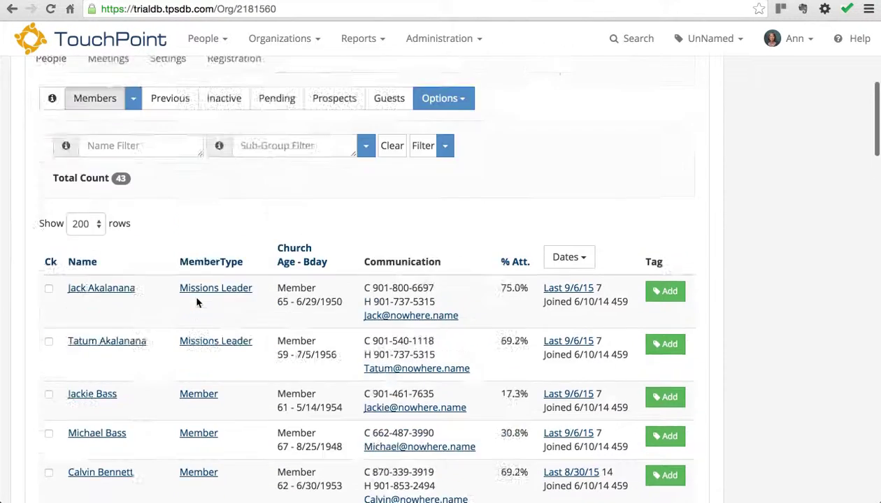
{"action": "scroll", "coordinate": [197, 302], "scroll_direction": "up", "scroll_amount": 5}
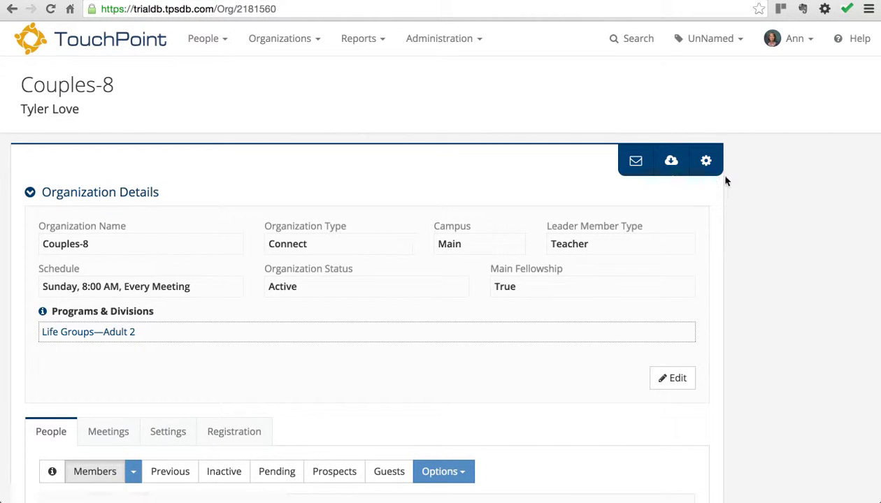
- Start an email to the Couples-8 members through the envelope's Email > Individuals option
{"action": "left_click", "coordinate": [635, 162]}
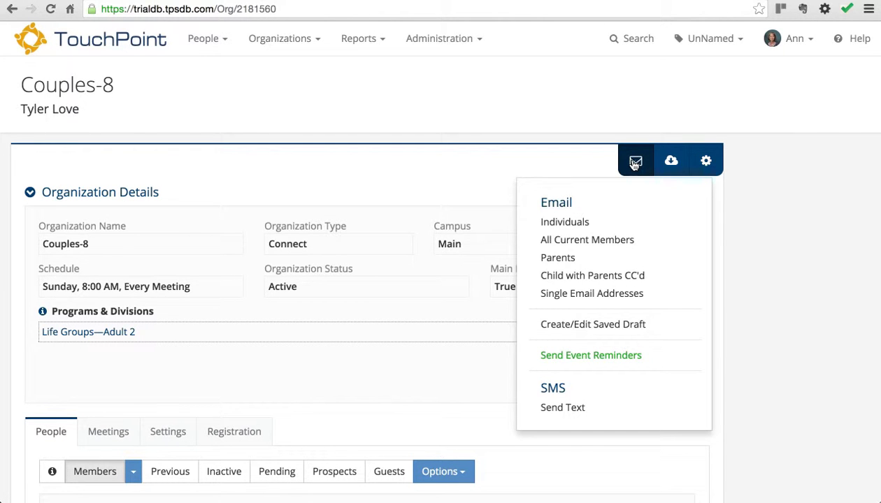
{"action": "left_click", "coordinate": [555, 224]}
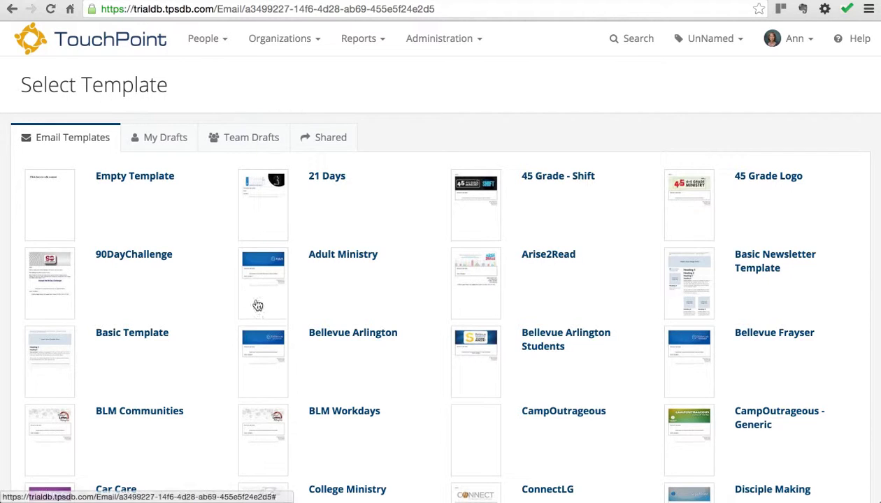
- Open a new email draft from the Adult Ministry template
{"action": "left_click", "coordinate": [254, 273]}
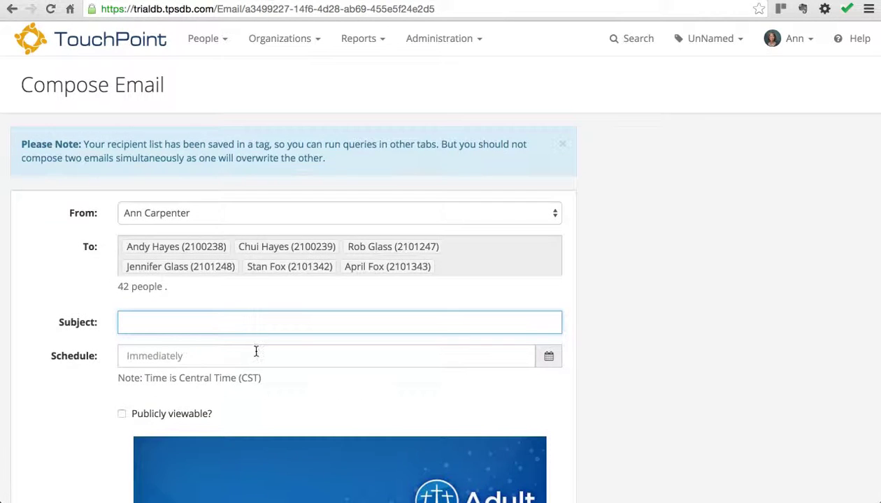
{"action": "scroll", "coordinate": [267, 378], "scroll_direction": "down", "scroll_amount": 3}
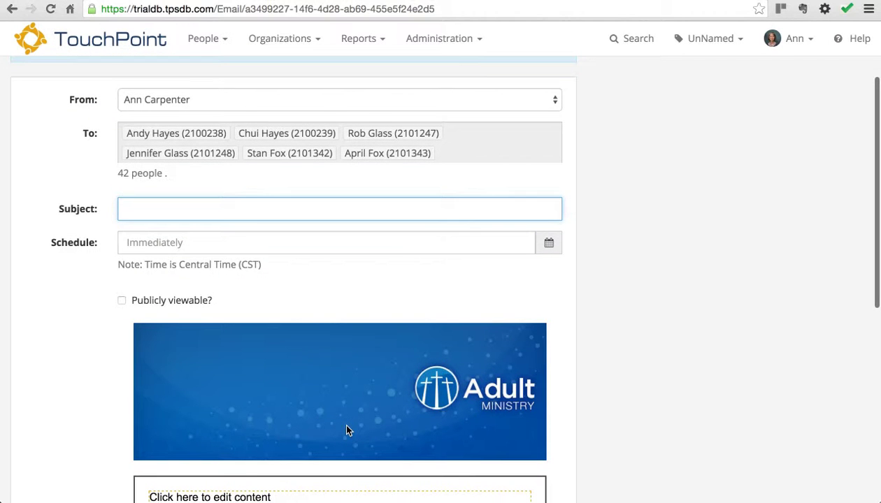
{"action": "scroll", "coordinate": [346, 429], "scroll_direction": "down", "scroll_amount": 5}
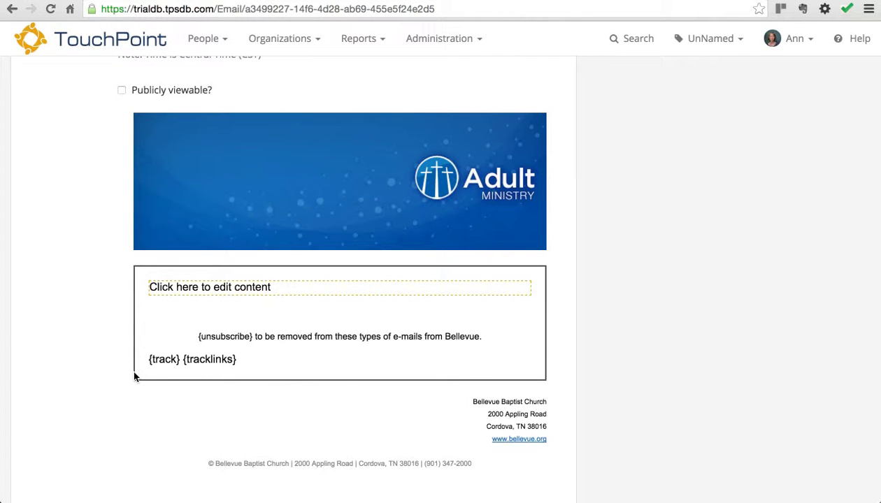
- Inspect the footer's track, tracklinks and unsubscribe replacement codes
{"action": "double_click", "coordinate": [163, 360]}
{"action": "double_click", "coordinate": [218, 358]}
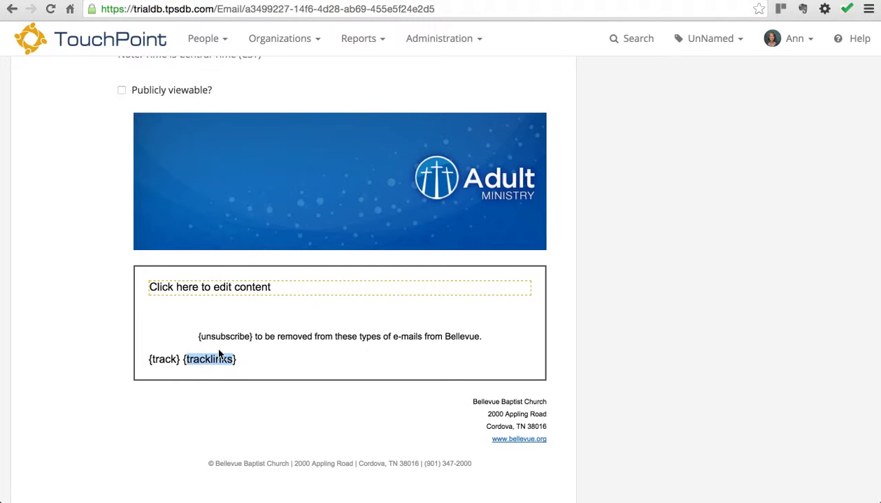
{"action": "double_click", "coordinate": [215, 336]}
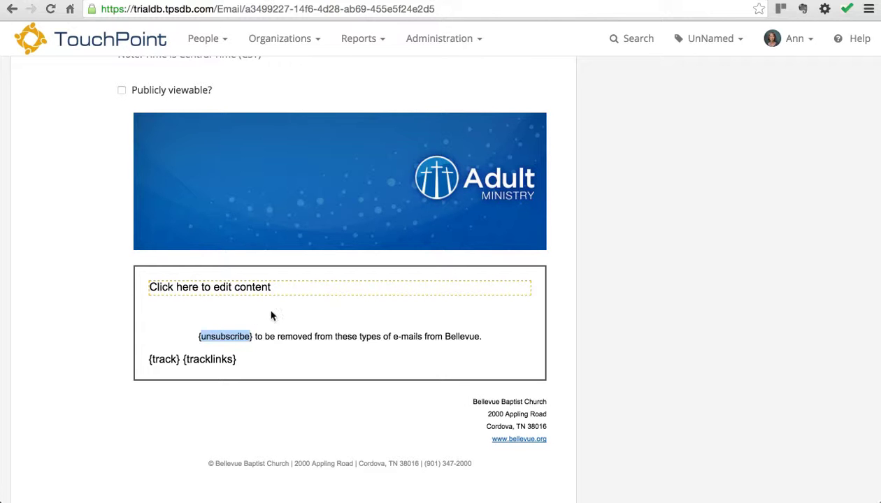
{"action": "left_click", "coordinate": [211, 316]}
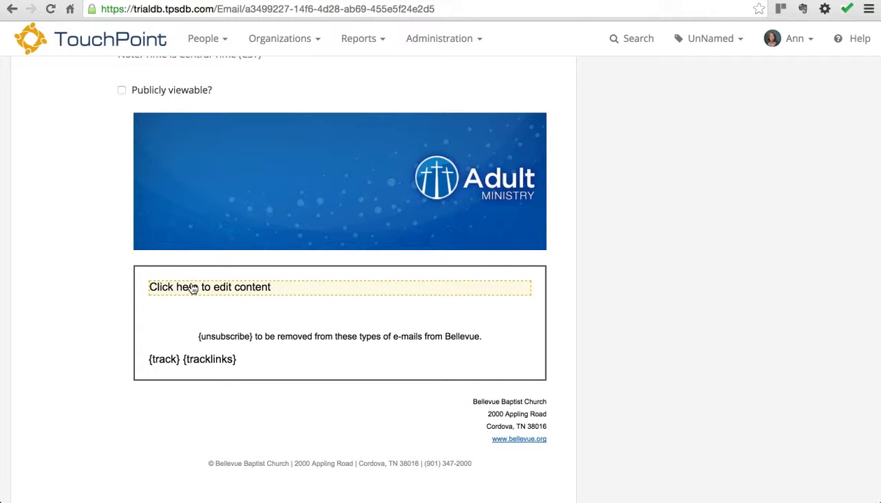
- Paste the prepared class social invitation into the email's content editor
{"action": "left_click", "coordinate": [192, 288]}
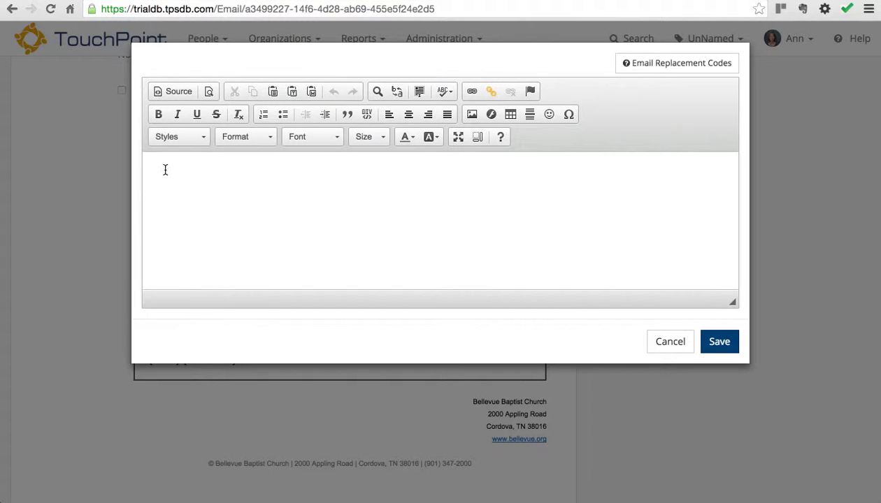
{"action": "left_click", "coordinate": [166, 167]}
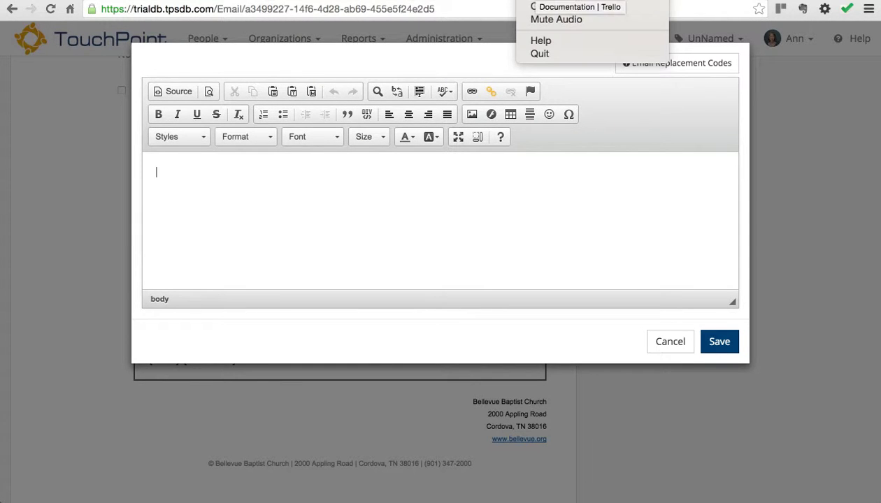
{"action": "type", "text": "{first} This is to let you know about our upcoming class social on Friday night at 6:30 in the church picnic area. This is the for entire family, so be sure to bring the kids! Please reply and let me know if you are coming and how many will be with you. Hope to see you there! Ann"}
{"action": "left_click", "coordinate": [332, 218]}
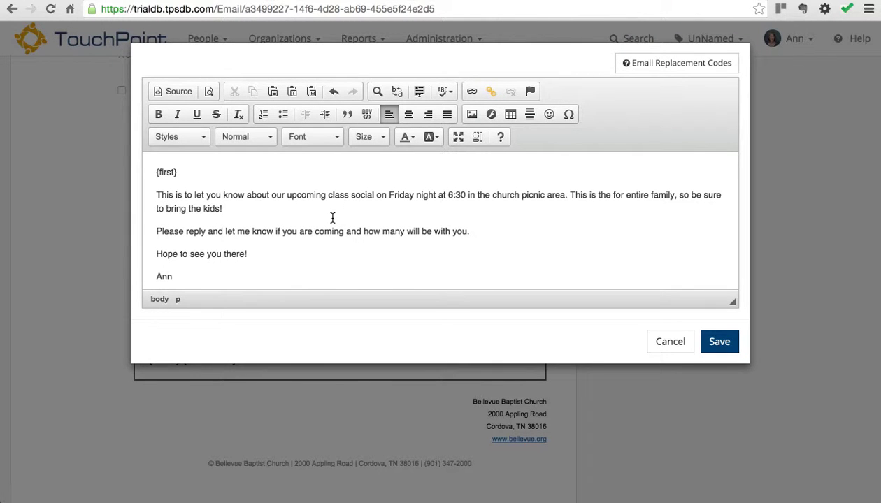
{"action": "scroll", "coordinate": [332, 218], "scroll_direction": "down", "scroll_amount": 1}
{"action": "scroll", "coordinate": [332, 218], "scroll_direction": "up", "scroll_amount": 1}
- Add a comma after the {first} greeting and save the email body
{"action": "left_click_drag", "start_coordinate": [196, 170], "coordinate": [139, 173]}
{"action": "left_click", "coordinate": [166, 170]}
{"action": "left_click", "coordinate": [192, 174]}
{"action": "type", "text": ","}
{"action": "left_click", "coordinate": [726, 342]}
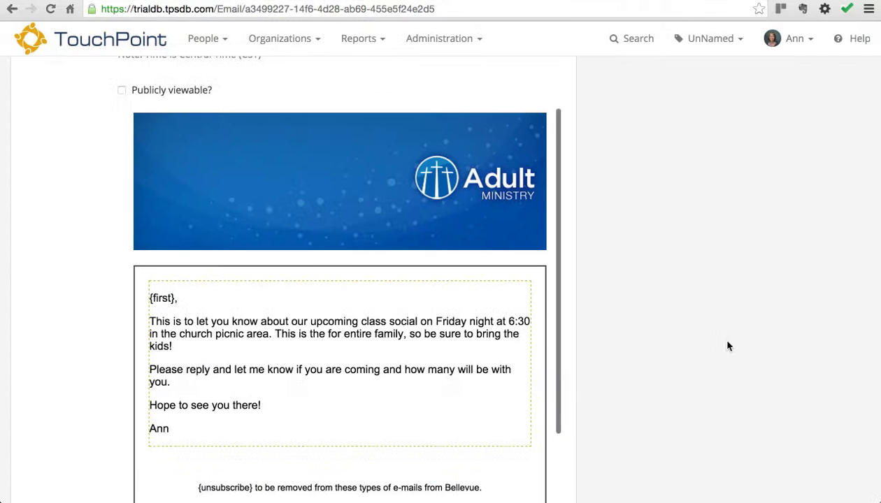
- Send a test copy of the class social email to yourself and dismiss the confirmation
{"action": "scroll", "coordinate": [429, 391], "scroll_direction": "down", "scroll_amount": 5}
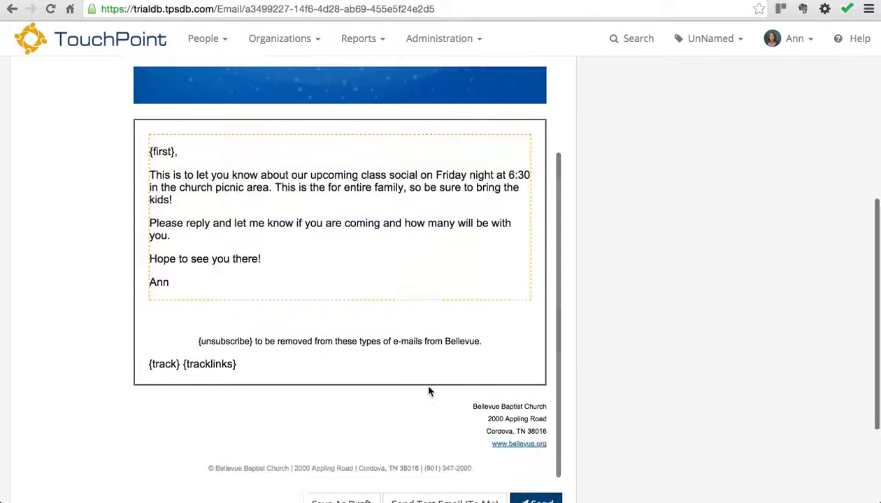
{"action": "scroll", "coordinate": [429, 392], "scroll_direction": "down", "scroll_amount": 3}
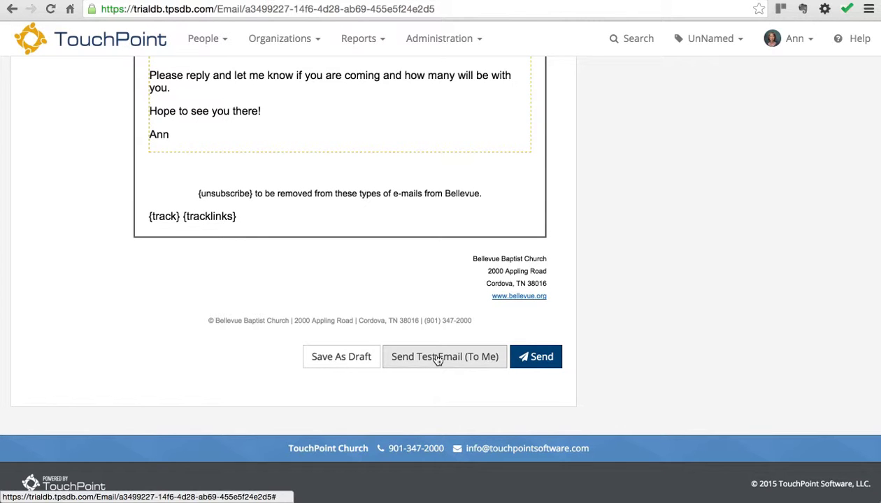
{"action": "left_click", "coordinate": [438, 360]}
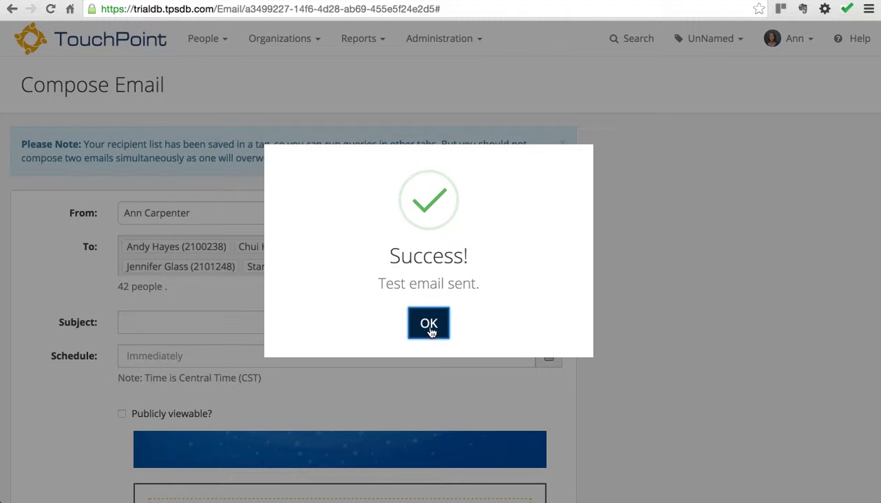
{"action": "left_click", "coordinate": [428, 326]}
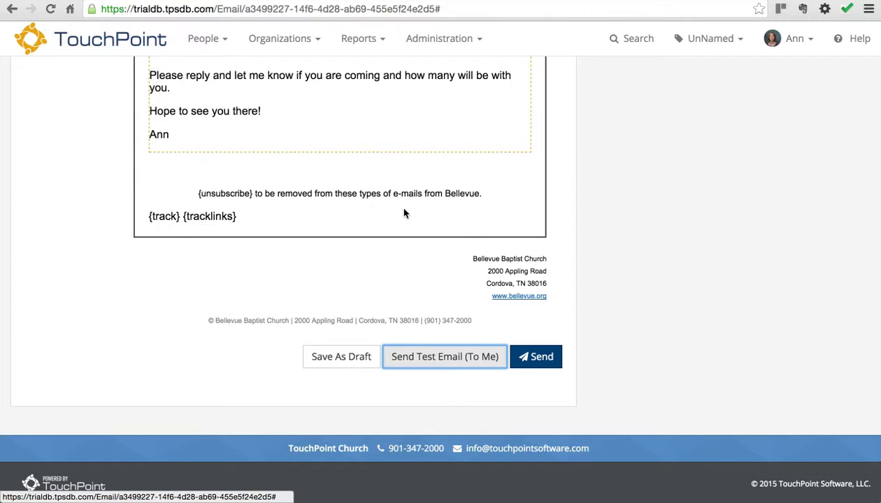
{"action": "scroll", "coordinate": [404, 214], "scroll_direction": "up", "scroll_amount": 1}
{"action": "scroll", "coordinate": [403, 216], "scroll_direction": "up", "scroll_amount": 5}
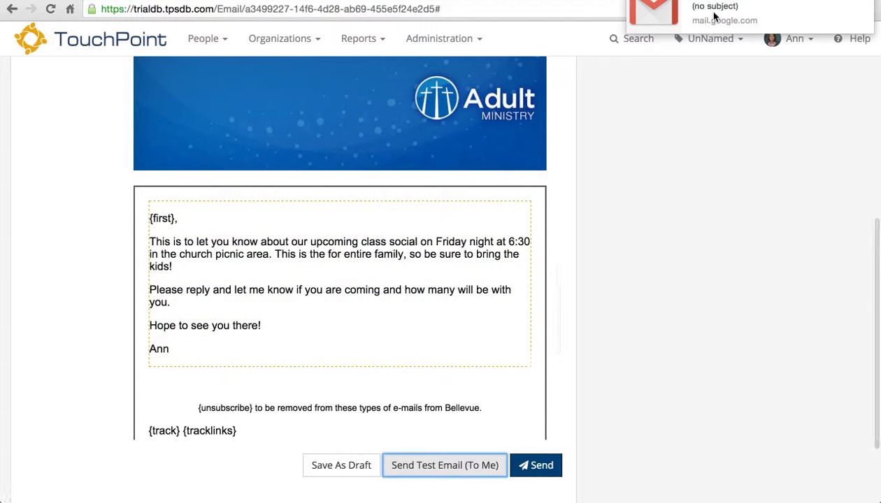
{"action": "left_click", "coordinate": [715, 16]}
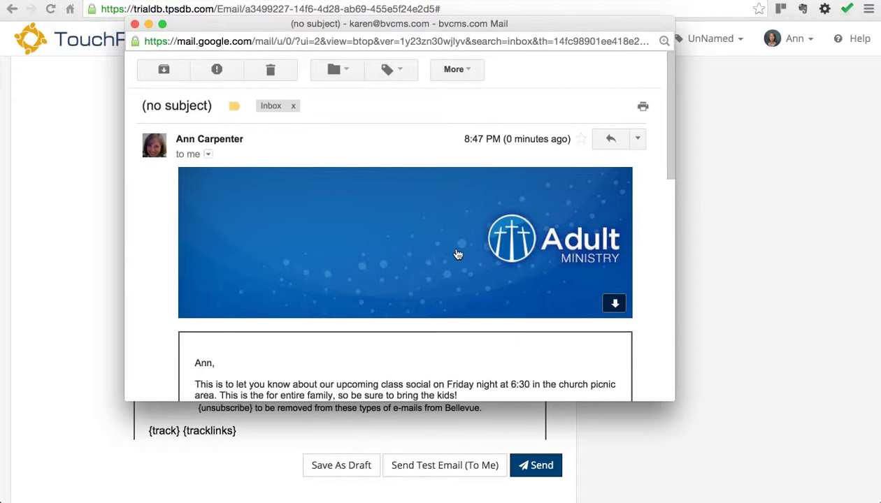
{"action": "scroll", "coordinate": [454, 253], "scroll_direction": "down", "scroll_amount": 3}
{"action": "scroll", "coordinate": [458, 255], "scroll_direction": "down", "scroll_amount": 3}
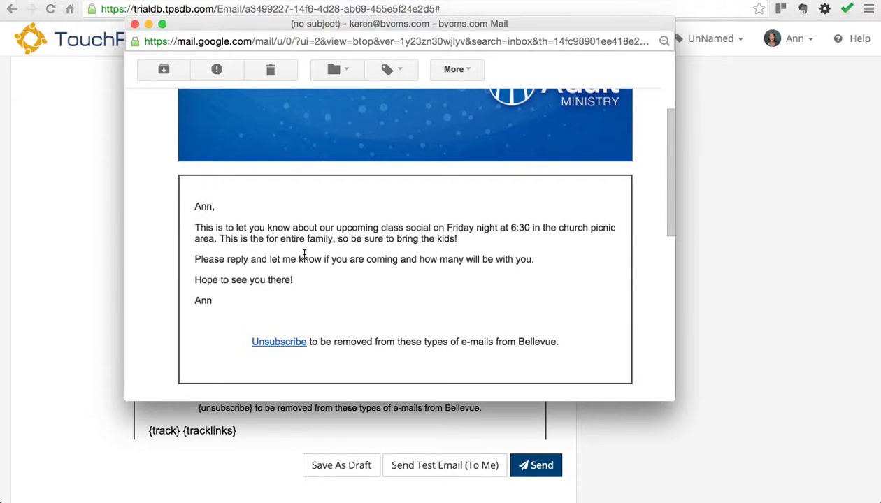
{"action": "scroll", "coordinate": [304, 255], "scroll_direction": "up", "scroll_amount": 5}
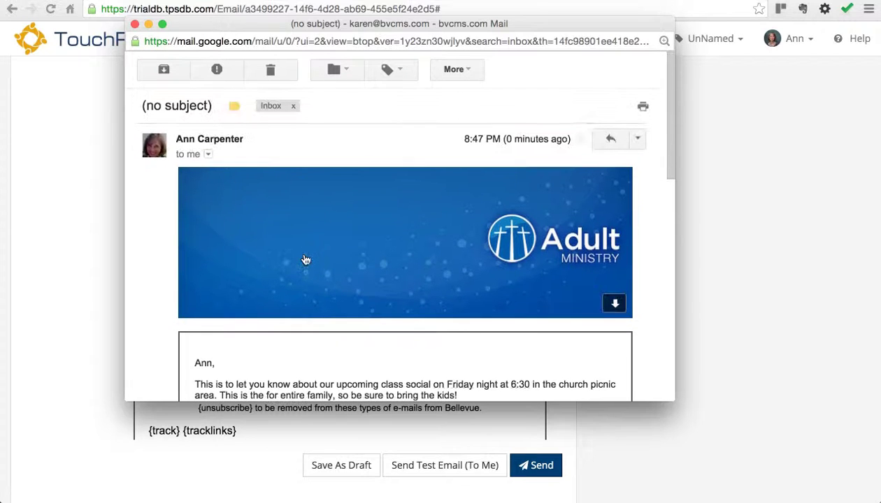
{"action": "left_click", "coordinate": [136, 25]}
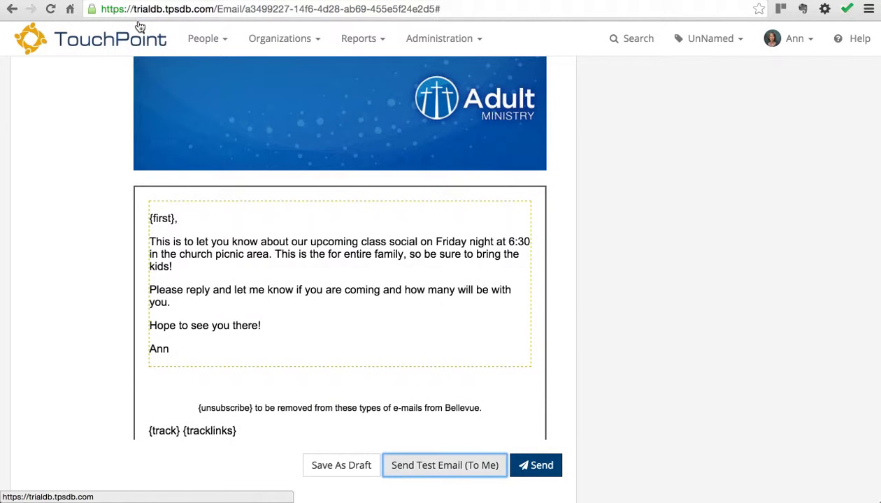
- After the missing-subject error on sending, enter the subject 'Cookout'
{"action": "left_click", "coordinate": [534, 463]}
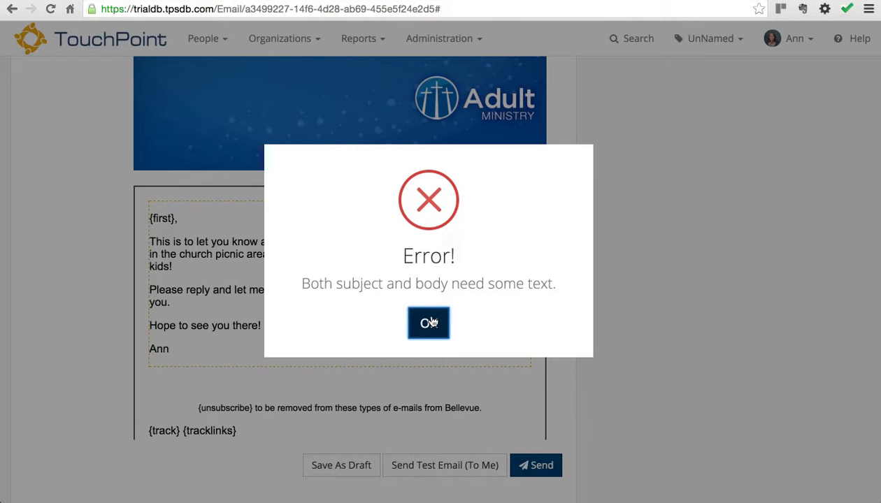
{"action": "left_click", "coordinate": [430, 321]}
{"action": "scroll", "coordinate": [350, 262], "scroll_direction": "up", "scroll_amount": 3}
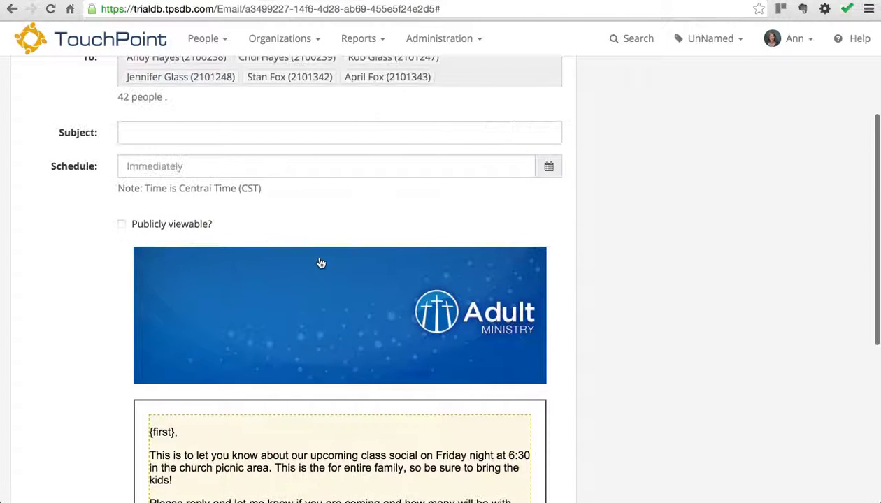
{"action": "left_click", "coordinate": [169, 130]}
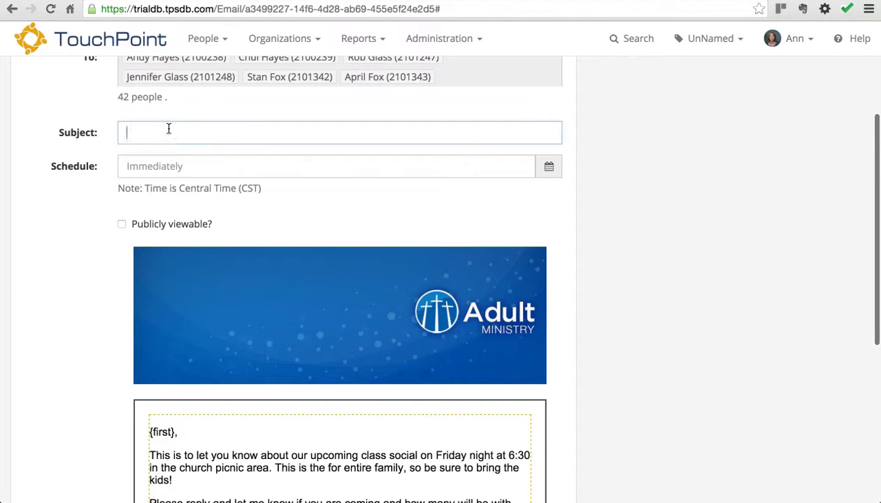
{"action": "type", "text": "Cookout"}
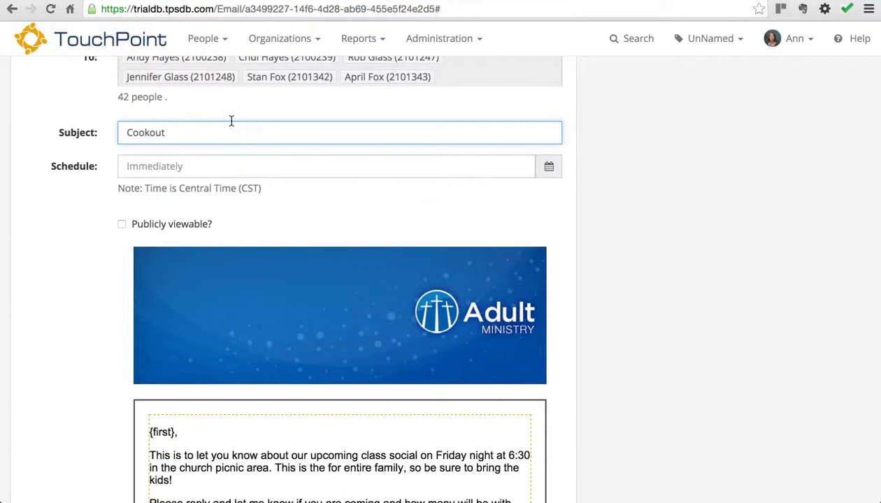
- Check the From sender, leave it unchanged, and return to the send buttons
{"action": "scroll", "coordinate": [233, 132], "scroll_direction": "up", "scroll_amount": 3}
{"action": "scroll", "coordinate": [237, 121], "scroll_direction": "up", "scroll_amount": 1}
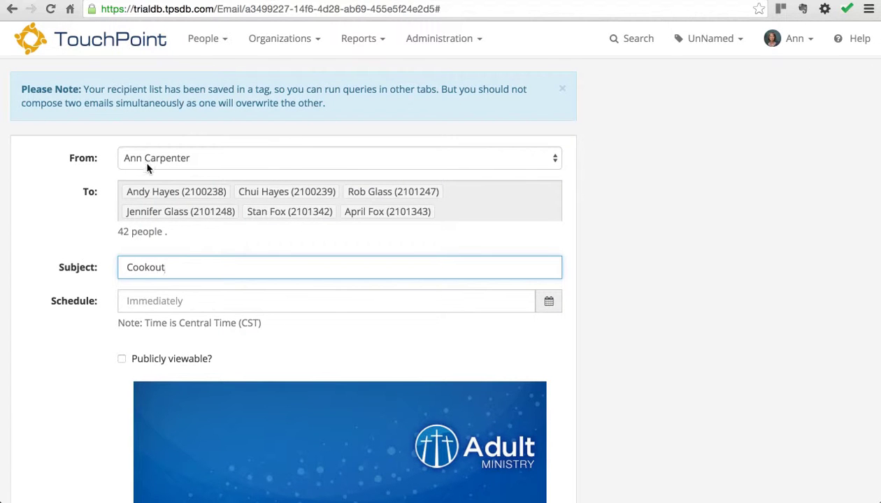
{"action": "left_click", "coordinate": [555, 159]}
{"action": "left_click", "coordinate": [555, 161]}
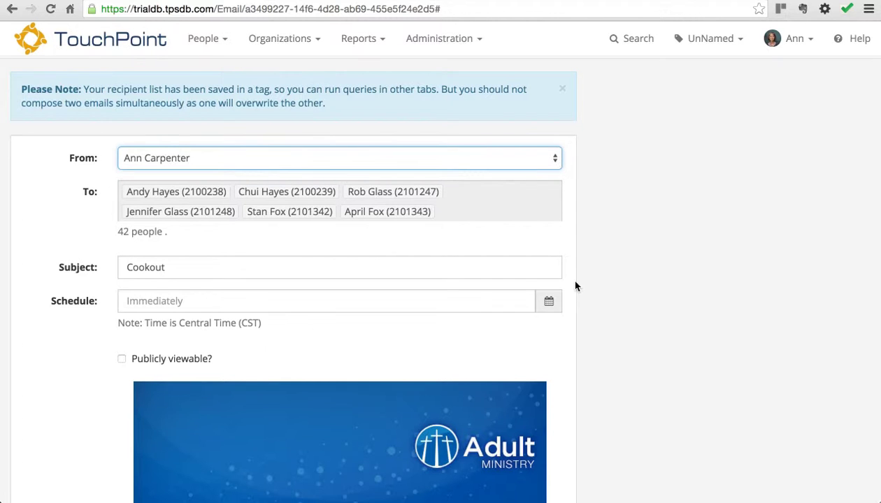
{"action": "scroll", "coordinate": [611, 302], "scroll_direction": "down", "scroll_amount": 3}
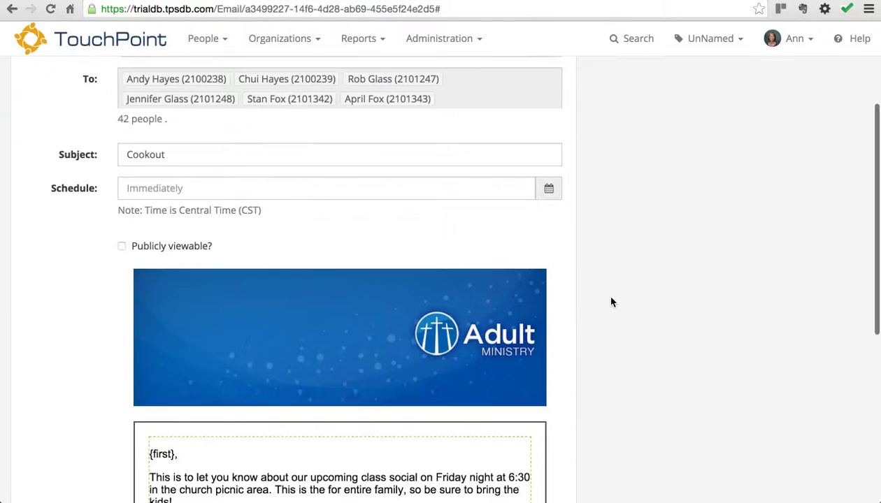
{"action": "scroll", "coordinate": [611, 302], "scroll_direction": "down", "scroll_amount": 5}
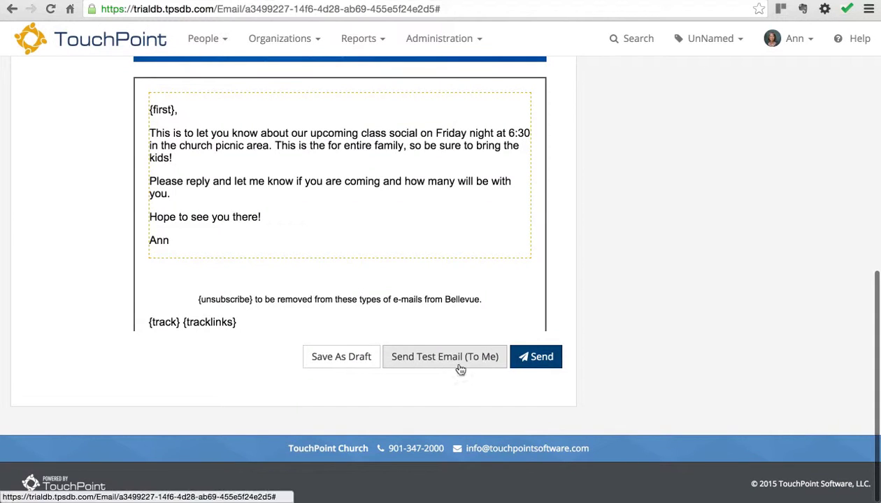
- Send the Cookout email to all 42 recipients and acknowledge the completion summary
{"action": "left_click", "coordinate": [537, 358]}
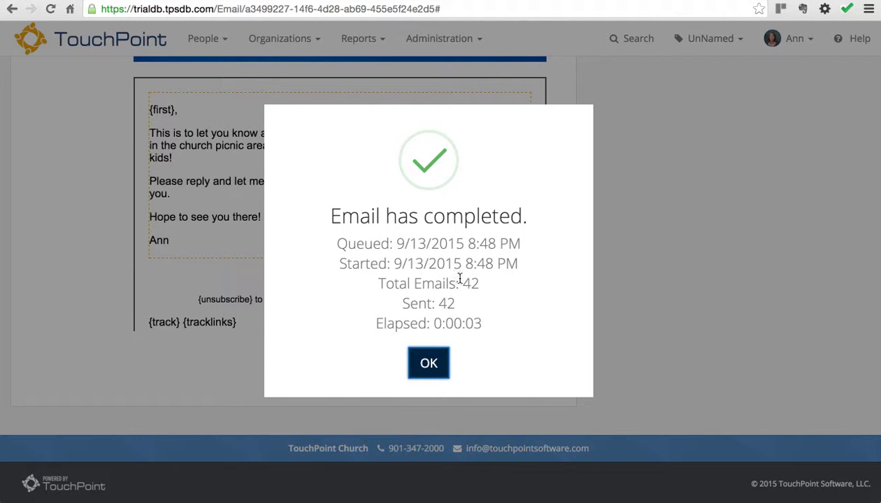
{"action": "left_click", "coordinate": [429, 365]}
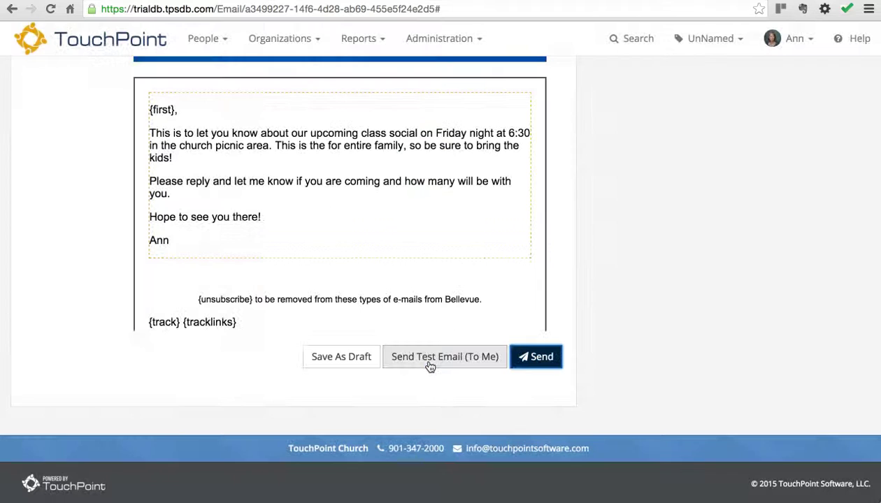
{"action": "scroll", "coordinate": [330, 185], "scroll_direction": "up", "scroll_amount": 10}
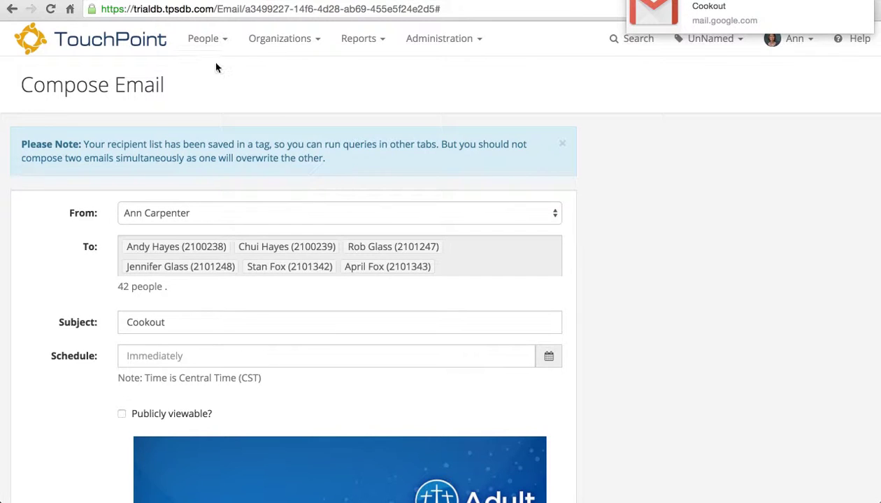
- Open the first person under Recent in the People menu and view their Email options
{"action": "left_click", "coordinate": [211, 44]}
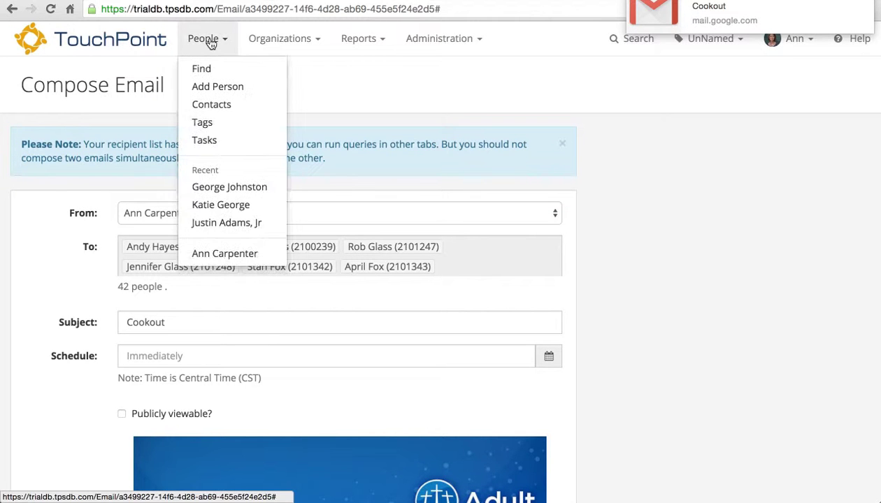
{"action": "left_click", "coordinate": [225, 185]}
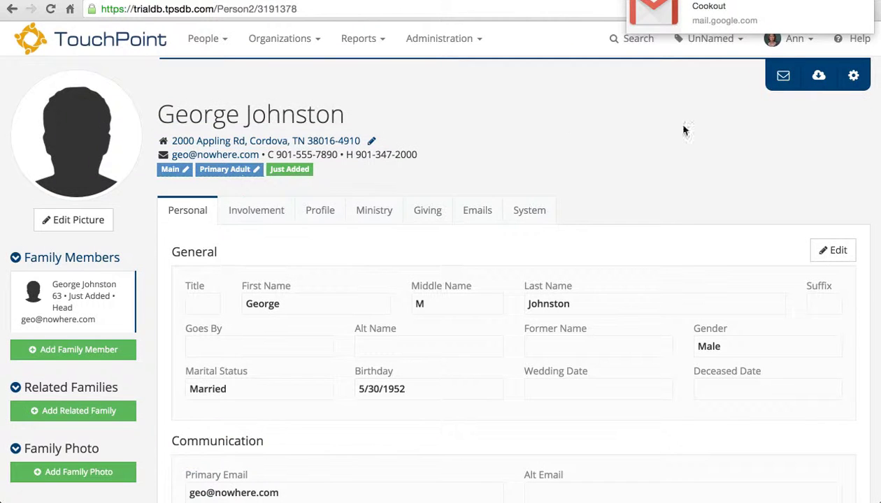
{"action": "left_click", "coordinate": [782, 79]}
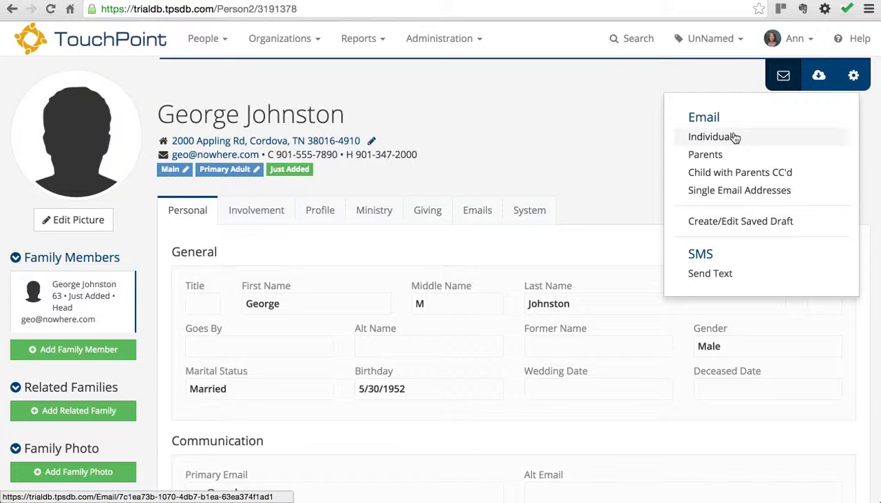
{"action": "left_click", "coordinate": [570, 138]}
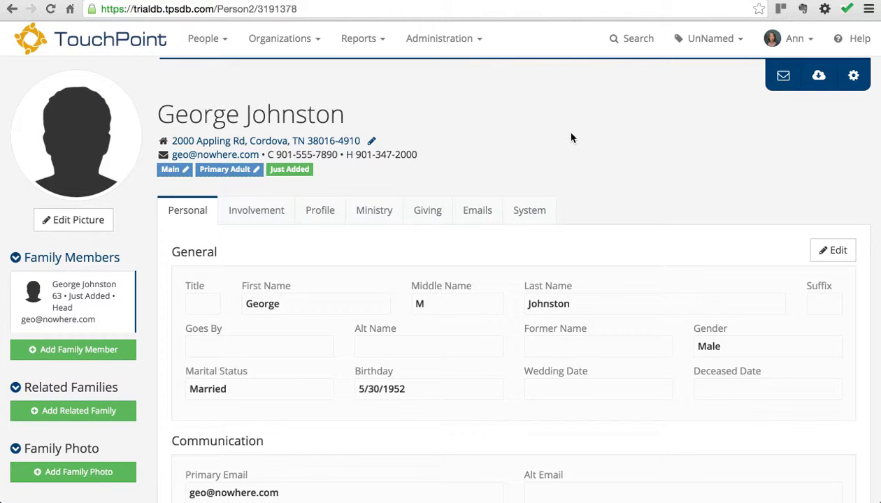